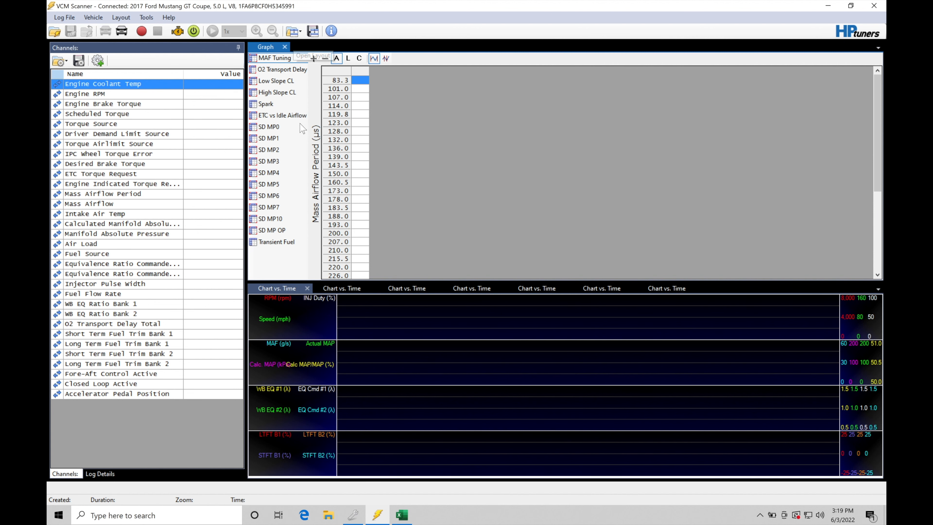
- Open the layout file Gen 2 Coyote Main Layout.Layout from the VCM Scanner folder
click(294, 34)
click(299, 35)
click(303, 37)
click(301, 41)
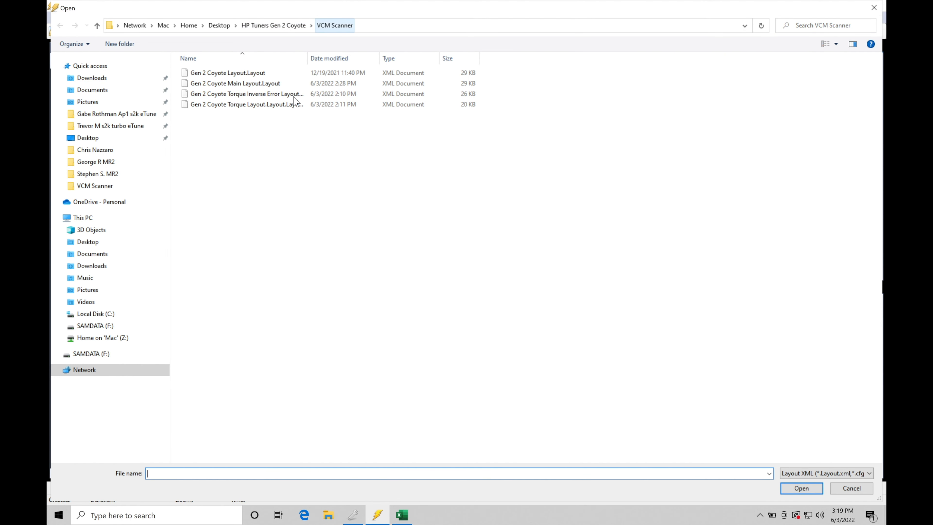
click(276, 85)
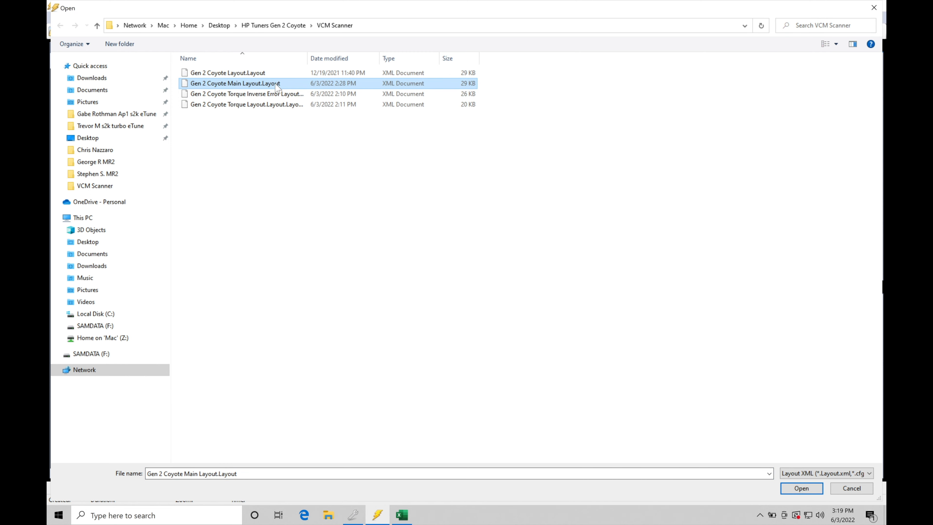
click(786, 489)
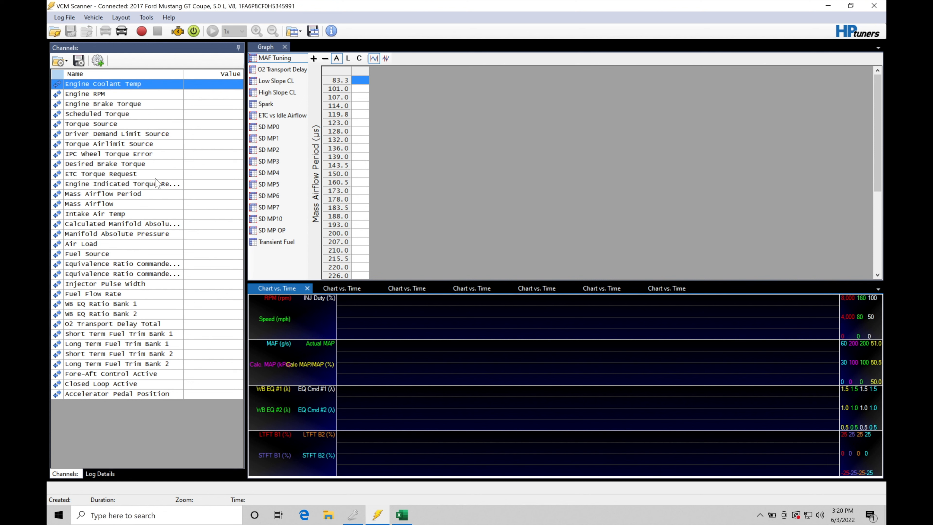
- Open the log file Sample MAF Log from the Histogram Tutorial folder
click(55, 32)
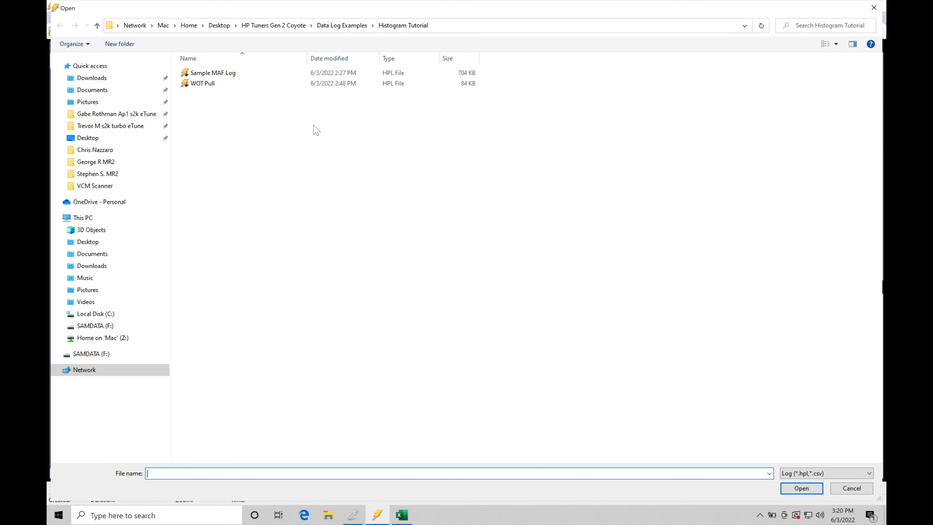
click(332, 73)
click(336, 85)
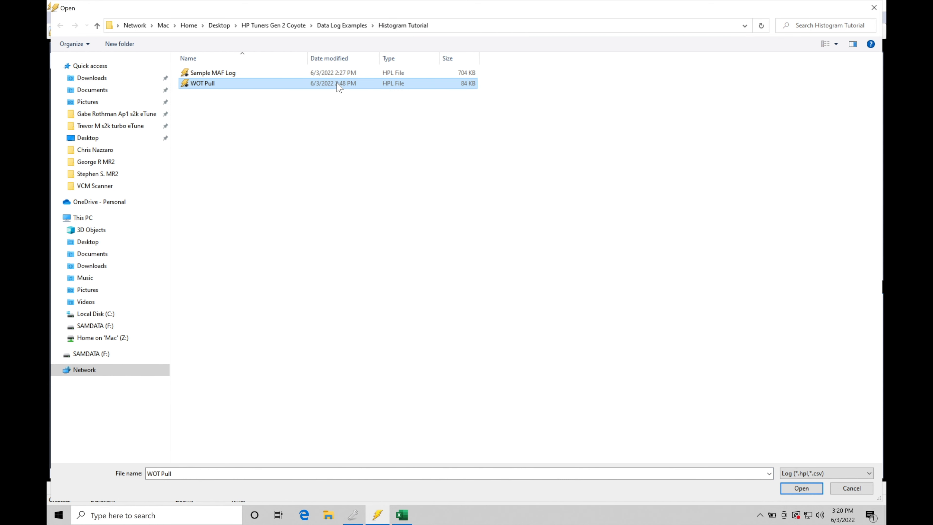
click(337, 73)
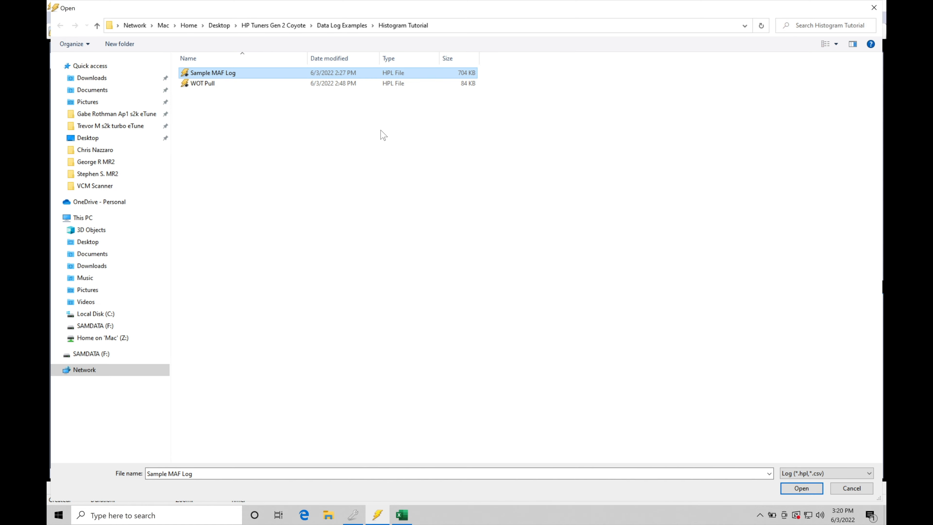
click(794, 488)
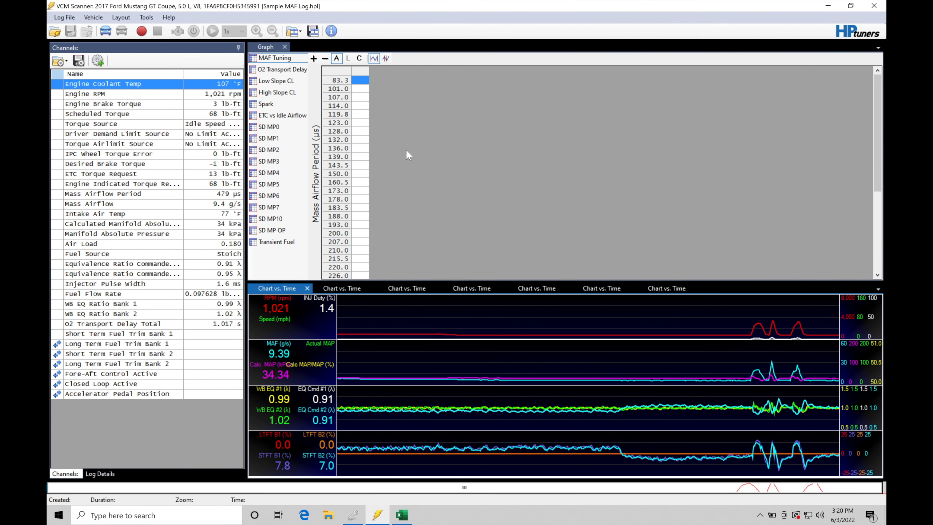
- Place the chart cursor in the steady idle section of the log and examine the MAF Tuning histogram across its full airflow period range
drag(420, 323, 465, 326)
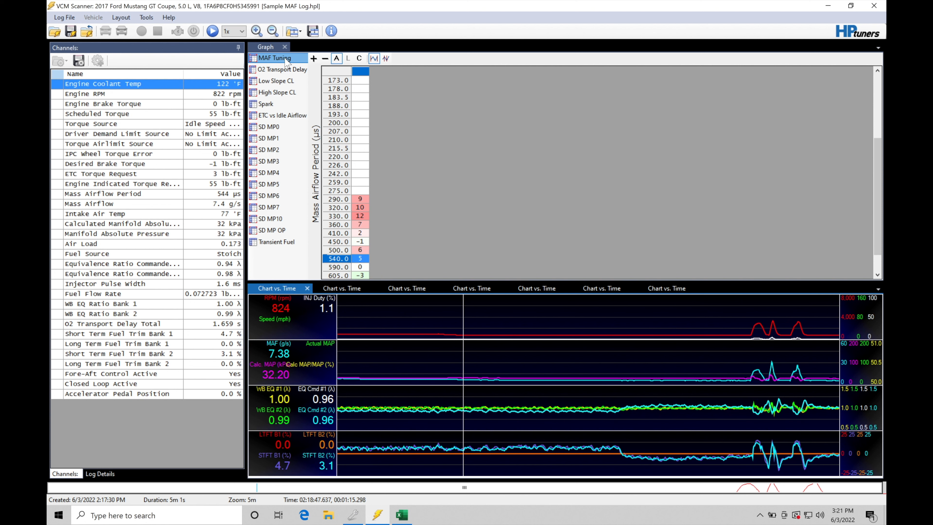
drag(878, 171, 878, 185)
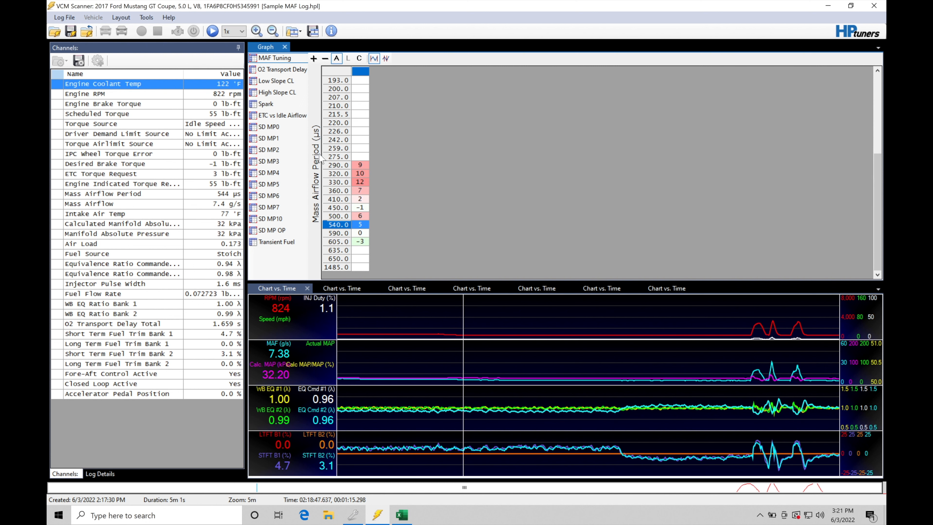
drag(878, 178, 877, 96)
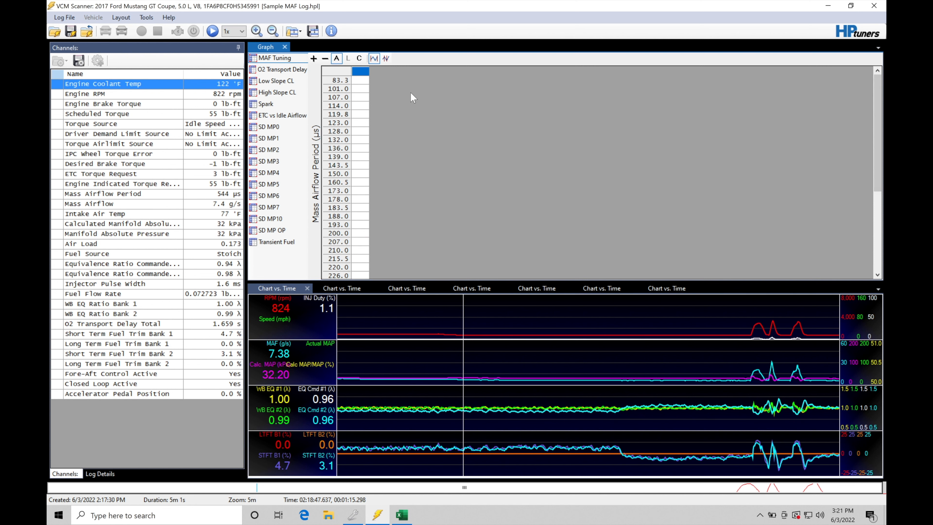
drag(874, 123, 875, 202)
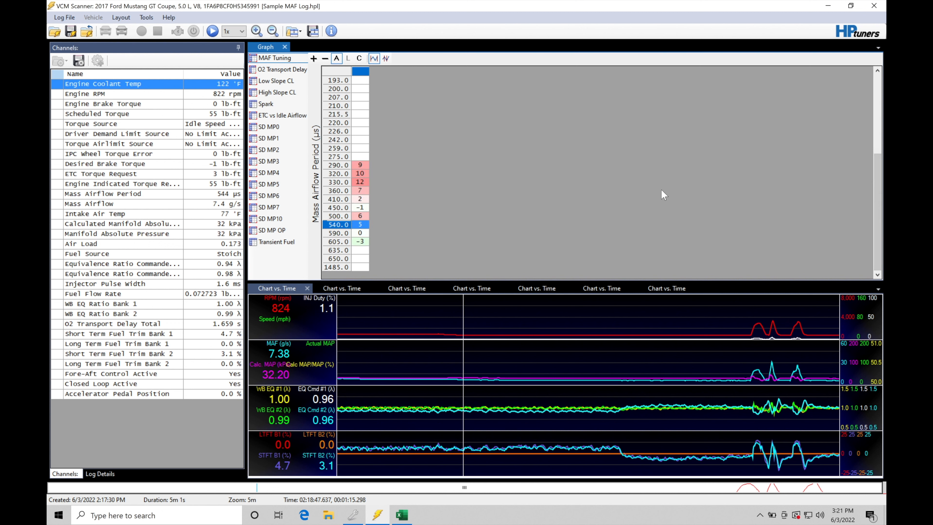
drag(876, 176, 877, 98)
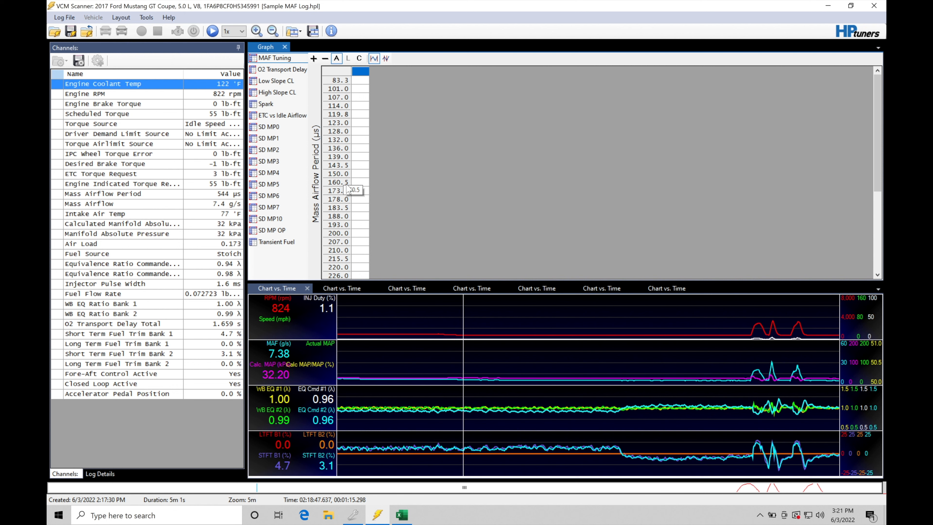
- Switch to VCM Editor and open the engine's MAF Airflow vs. Period calibration table, moving it clear of the period axis area
click(356, 515)
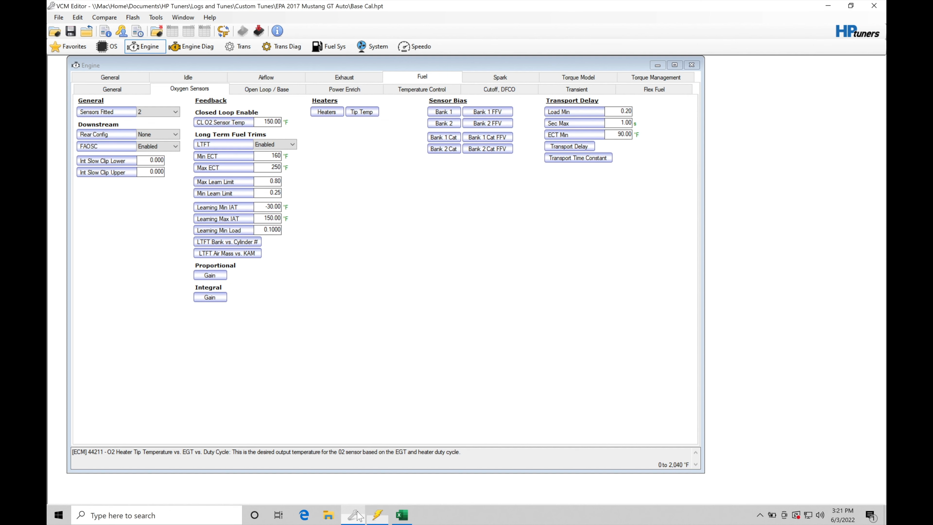
click(692, 65)
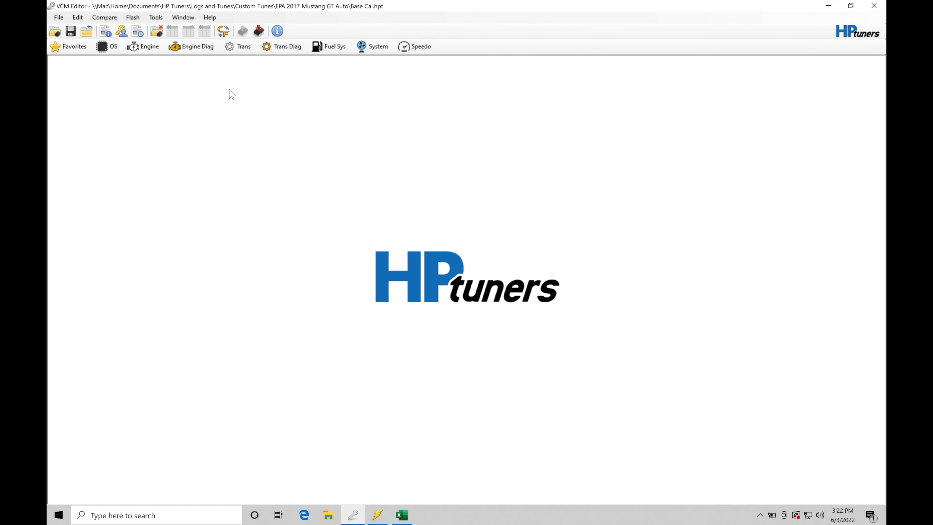
click(150, 47)
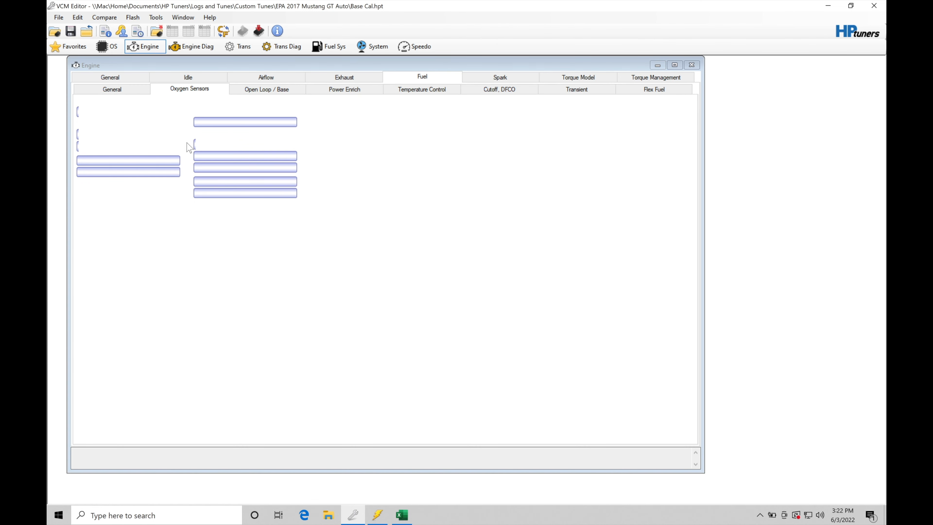
click(257, 78)
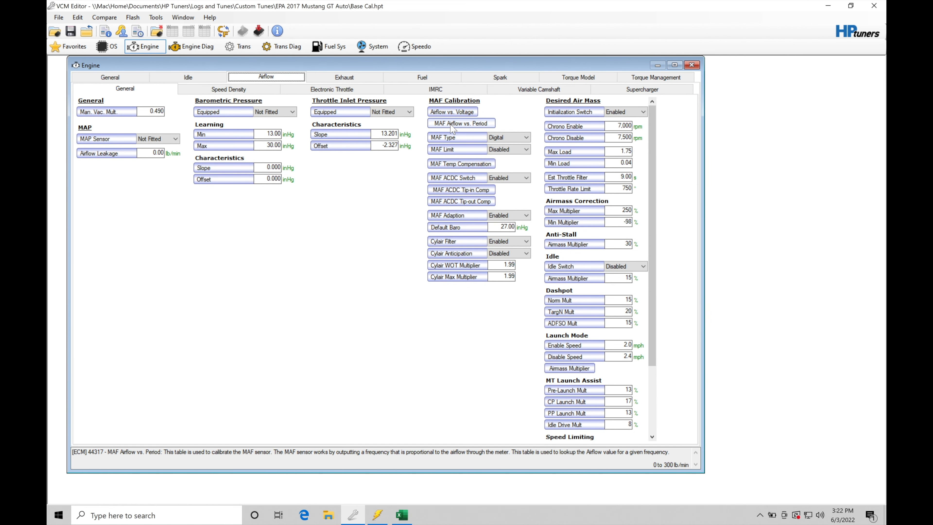
click(459, 126)
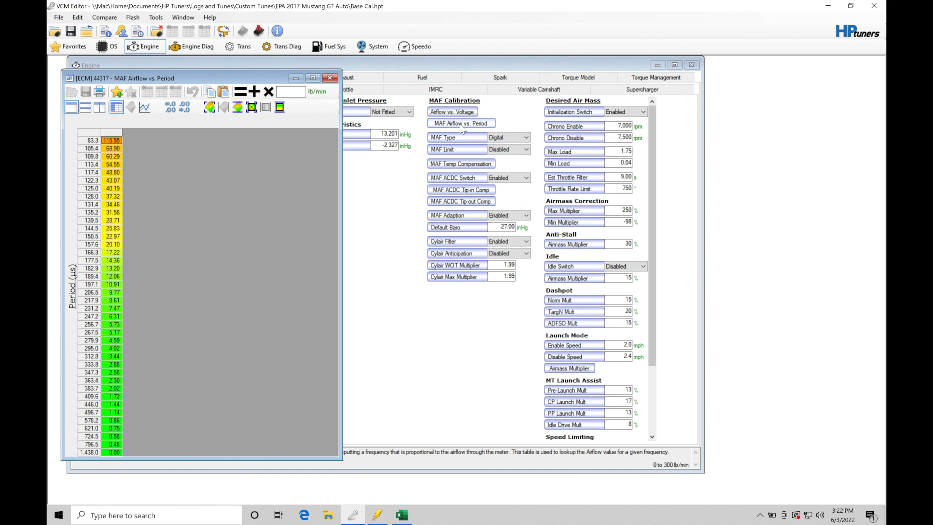
drag(183, 81, 294, 68)
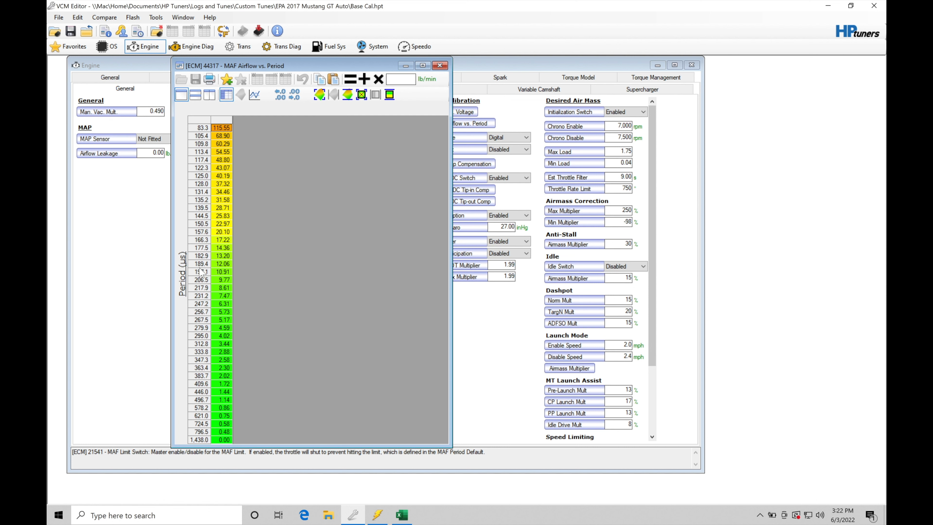
- Change the display units of the MAF Airflow vs. Period table to g/s
click(223, 265)
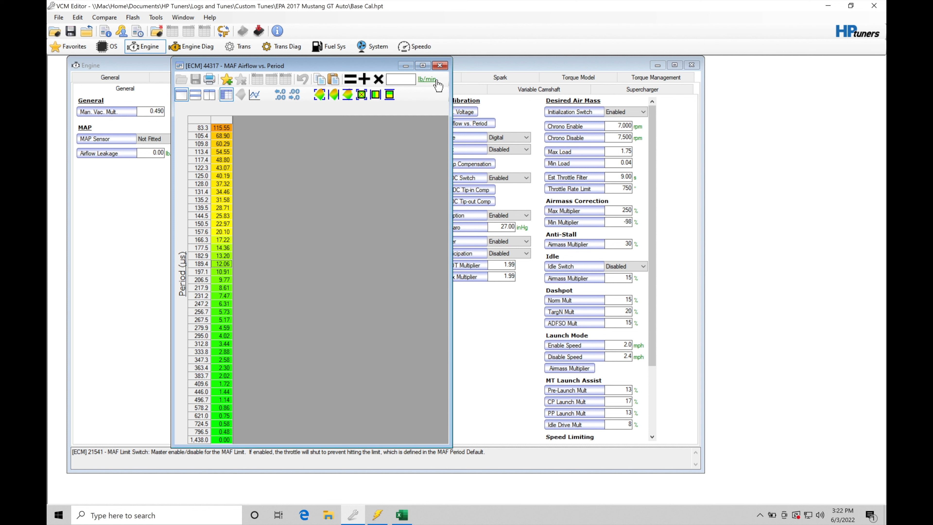
click(425, 81)
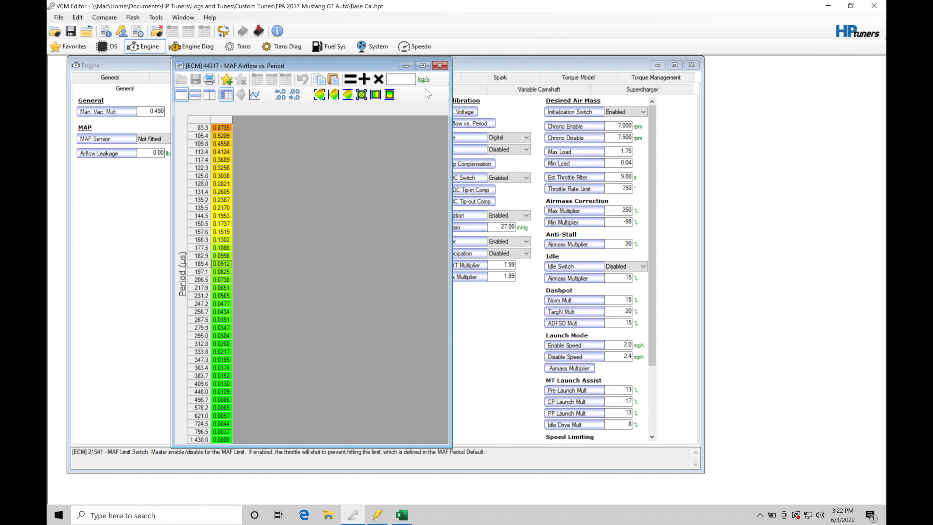
click(425, 80)
click(426, 80)
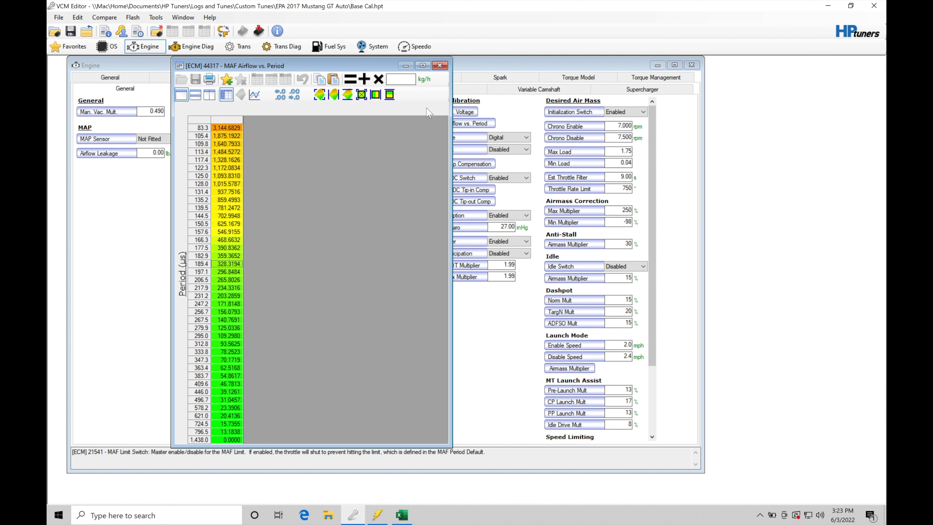
click(430, 85)
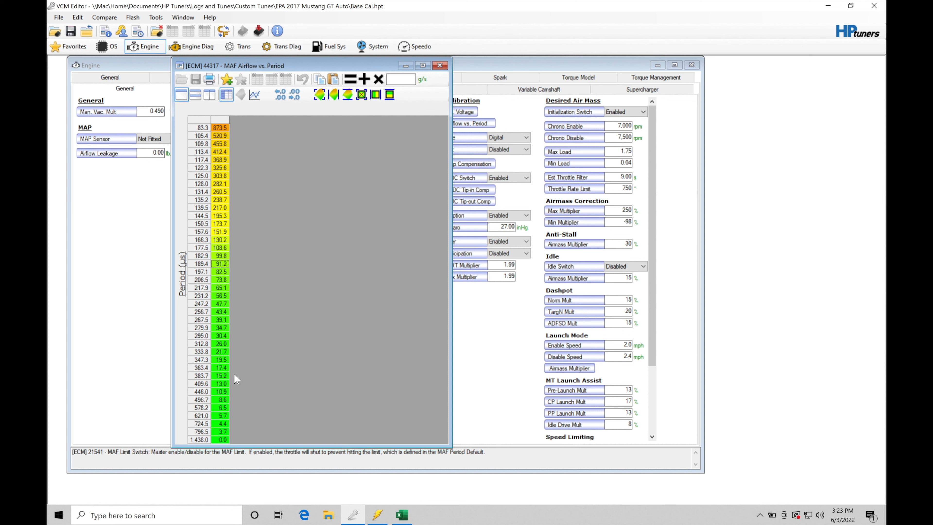
- Compare the MAF Tuning histogram's period cells in VCM Scanner with the MAF Airflow vs. Period table in VCM Editor
click(377, 514)
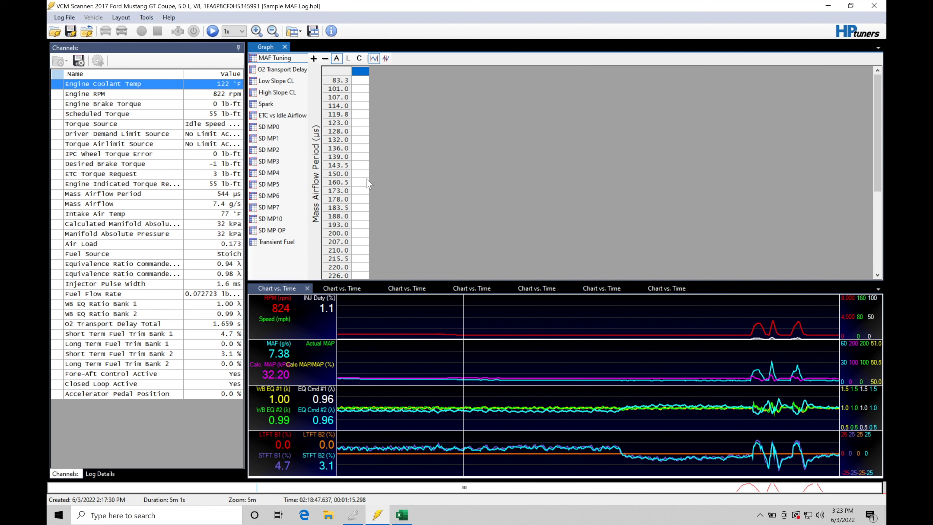
click(360, 82)
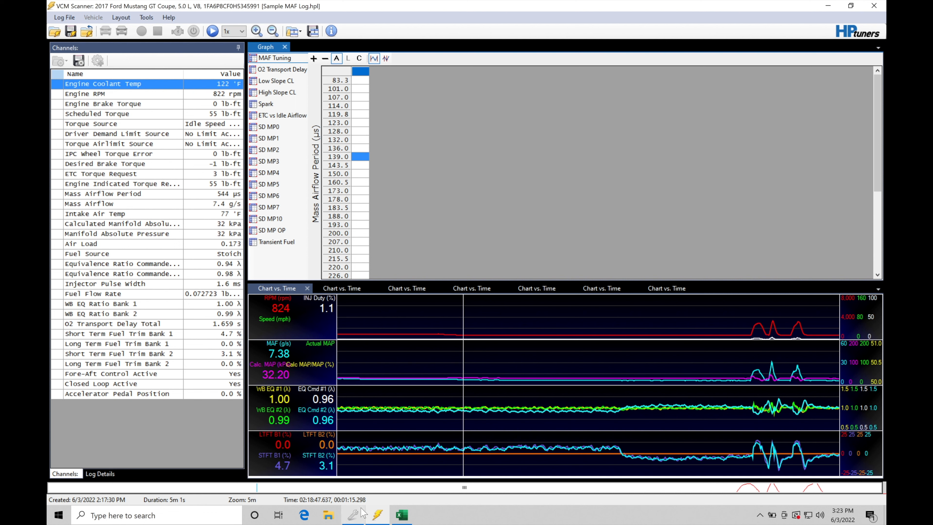
click(352, 515)
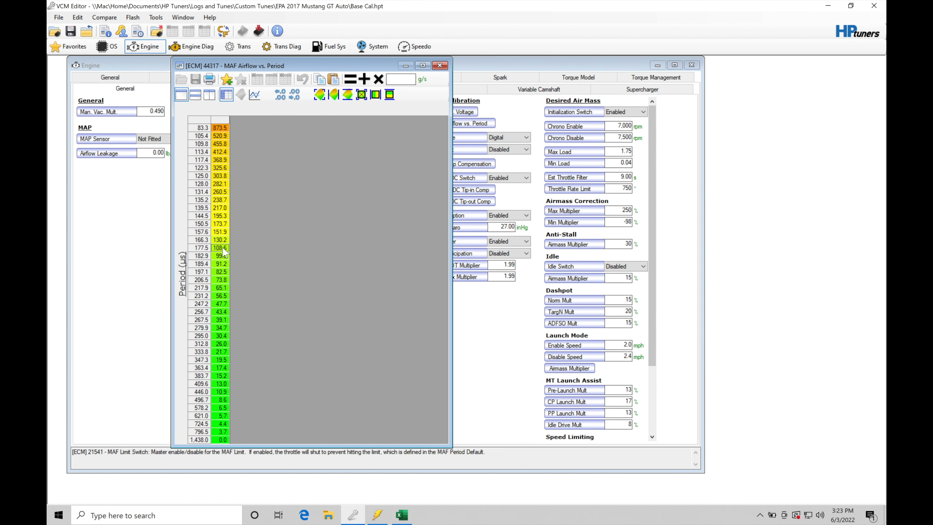
click(224, 281)
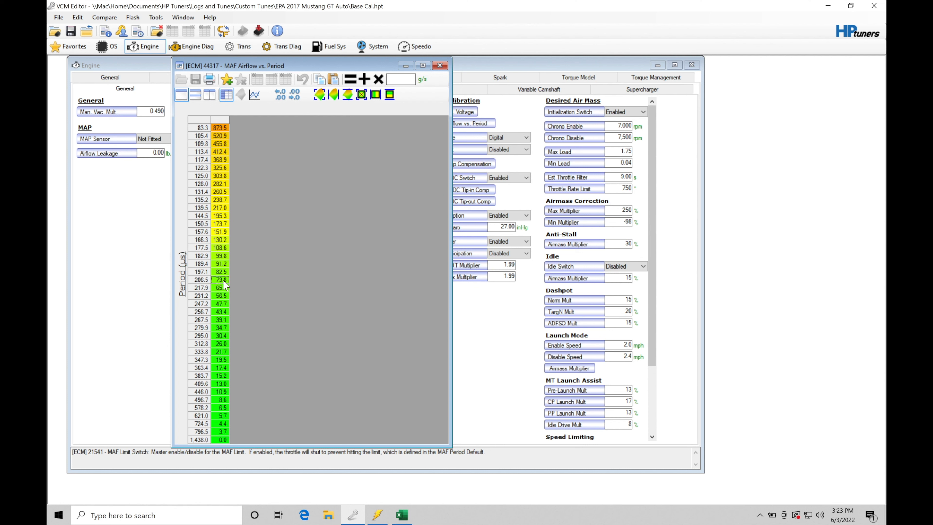